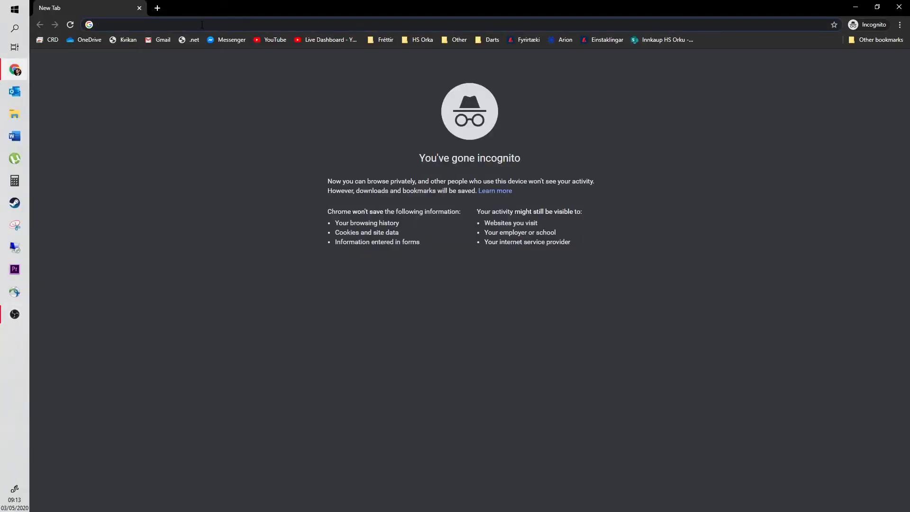
text(obs )
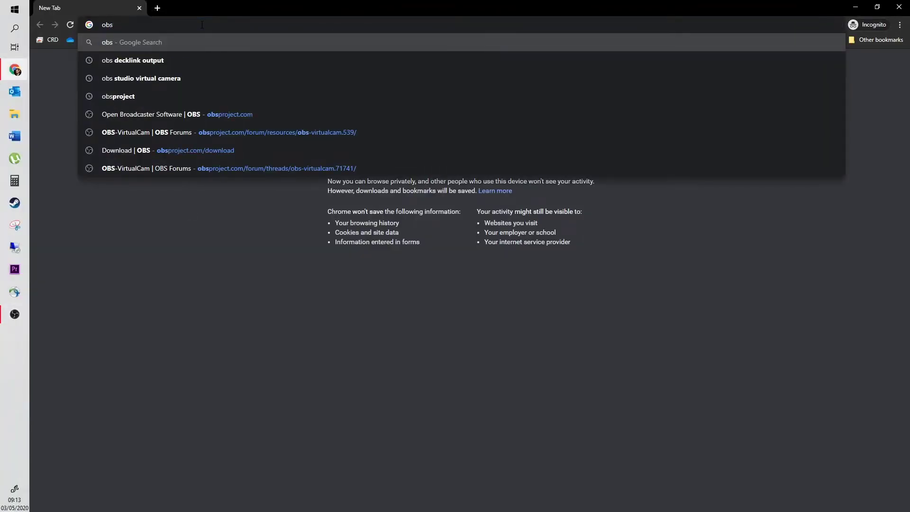
text(studio)
- Search 'obs studio' and download the OBS Studio 25.0.8 Windows installer from obsproject
key(Return)
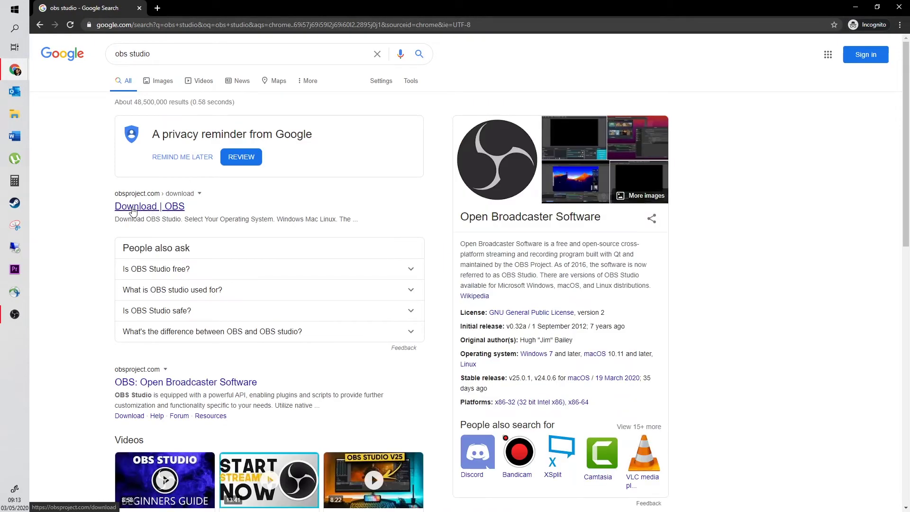
click(132, 207)
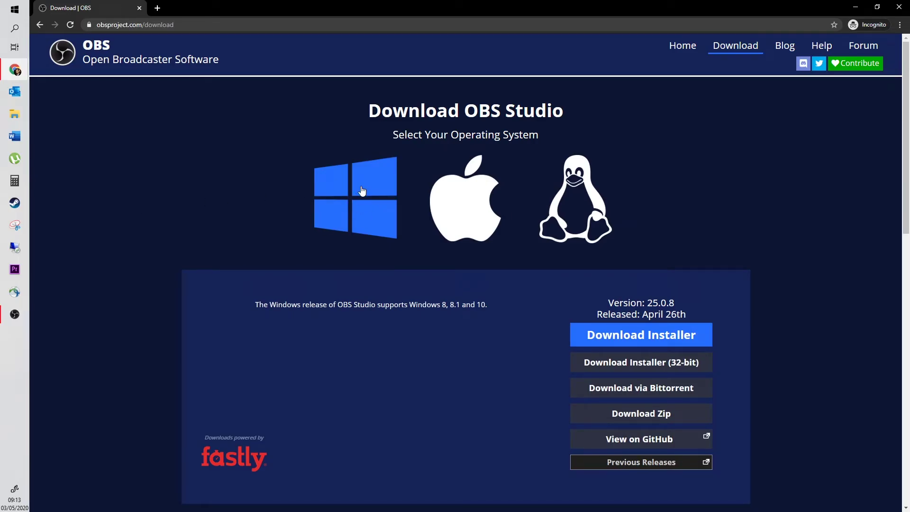
click(648, 339)
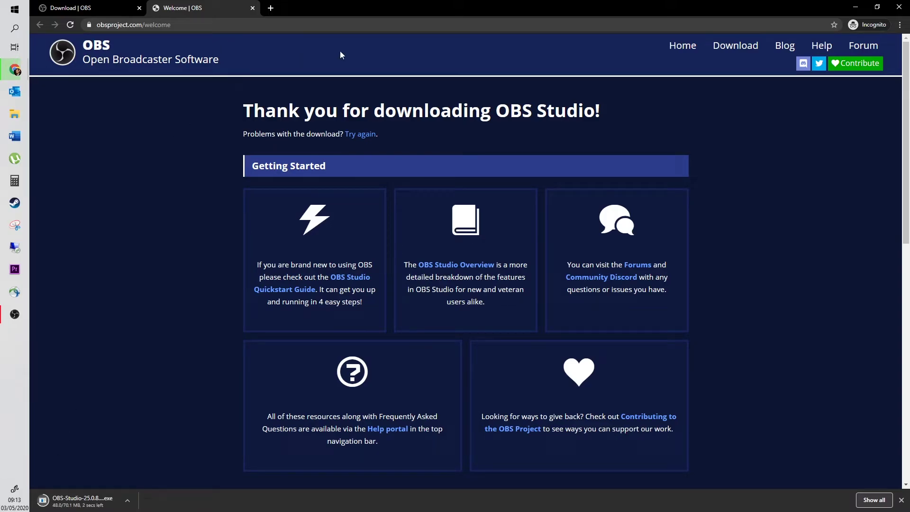
- Search 'obs virtual camera' and download the OBS-VirtualCam installer from its OBS Forums page
click(244, 26)
text(obs c)
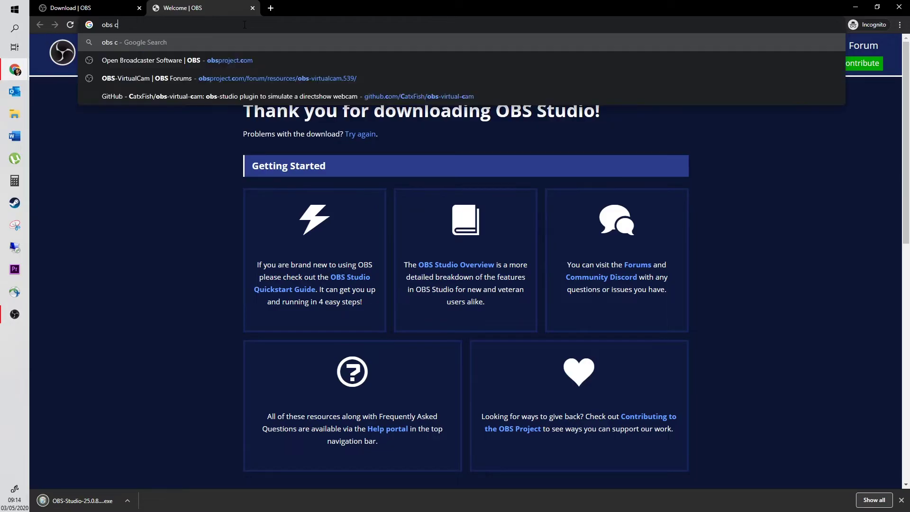
key(BackSpace)
text(virtual came)
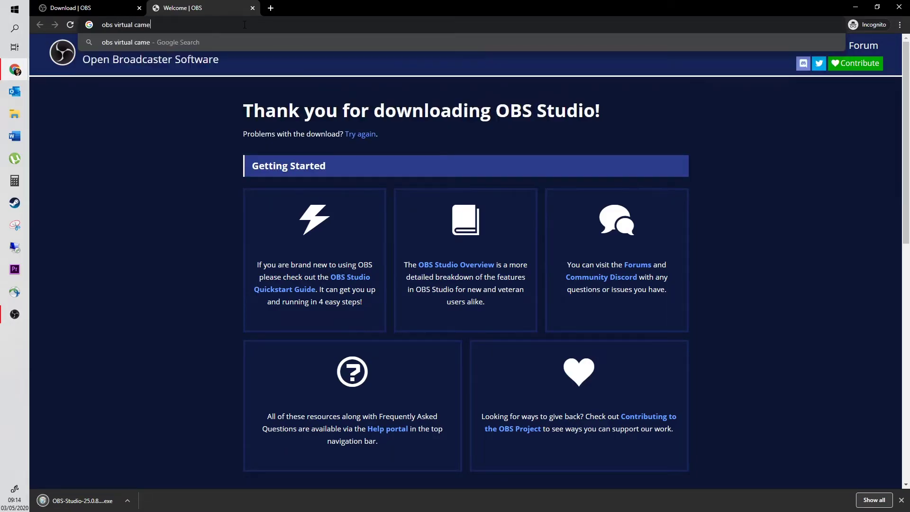
text(ra)
key(Return)
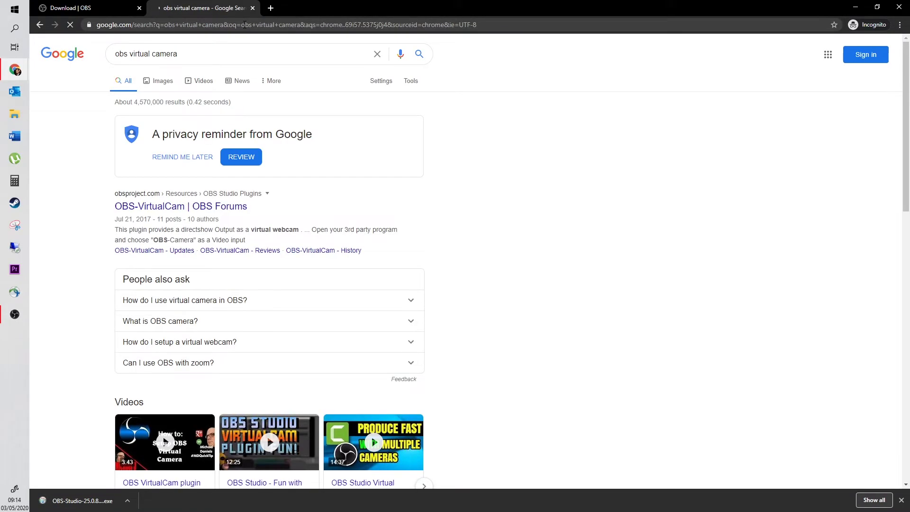
click(155, 205)
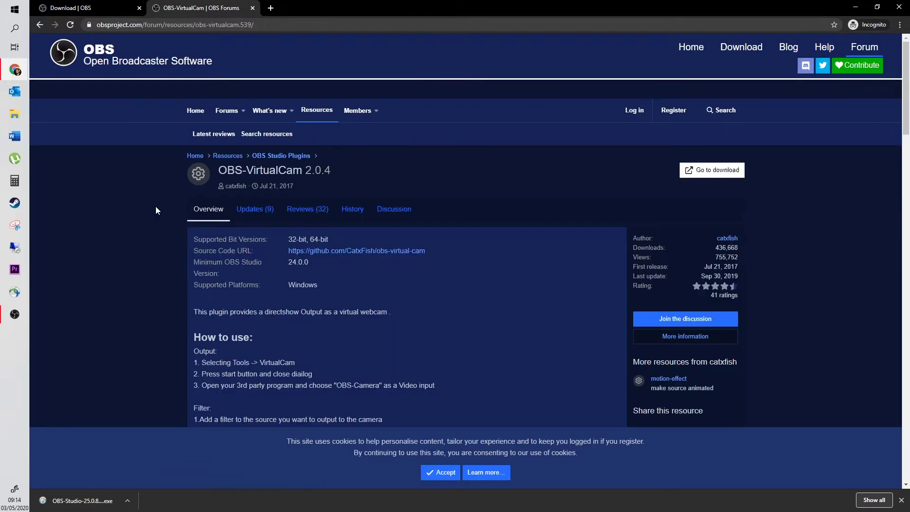
click(713, 170)
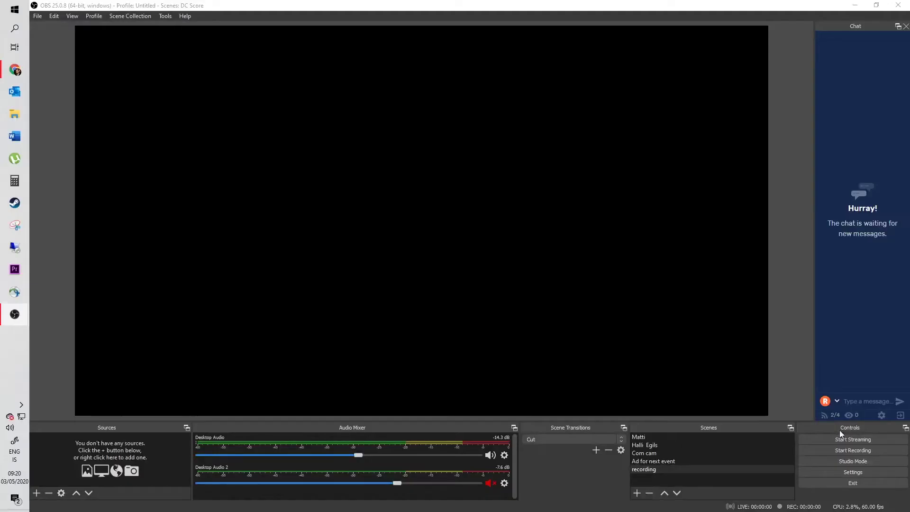
- Add a Video Capture Device source named 'camera 1'
click(37, 492)
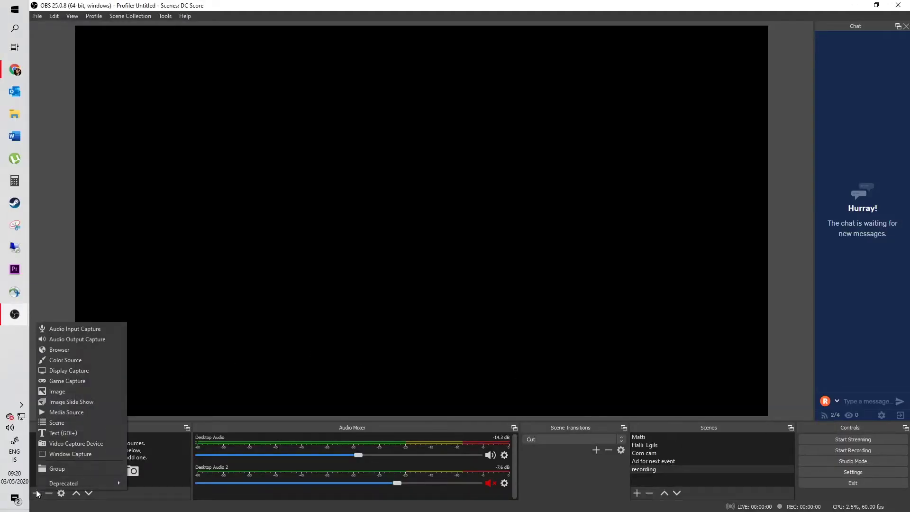
click(68, 443)
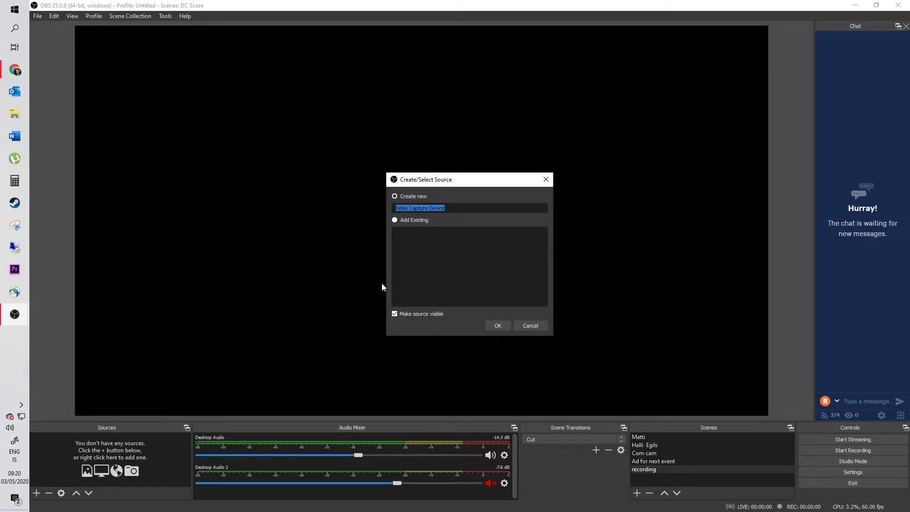
text(camera 1)
click(495, 326)
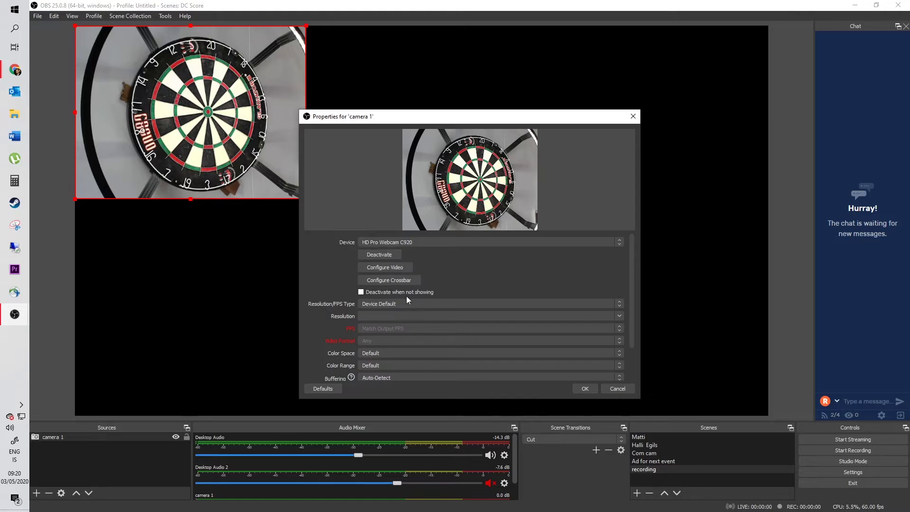
- Give camera 1 custom 1920x1080 resolution, MJPEG video format and Full colour range
click(615, 304)
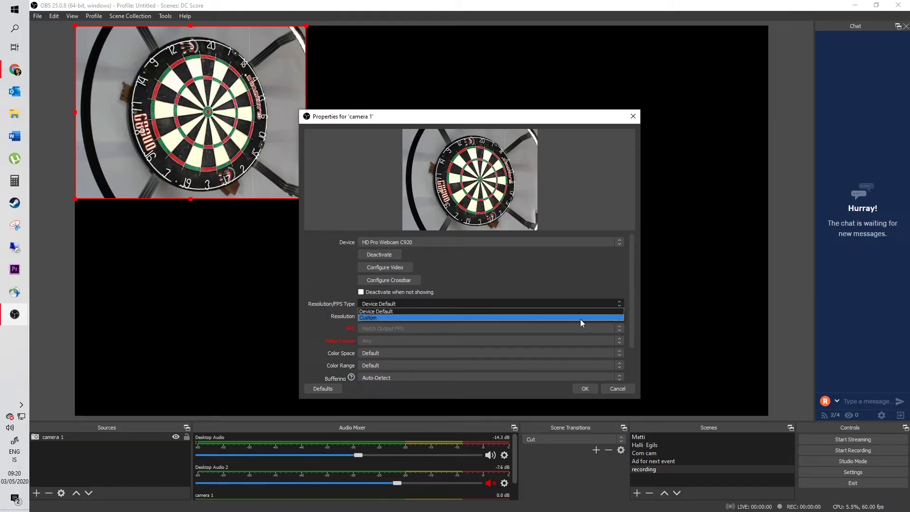
click(580, 320)
click(620, 316)
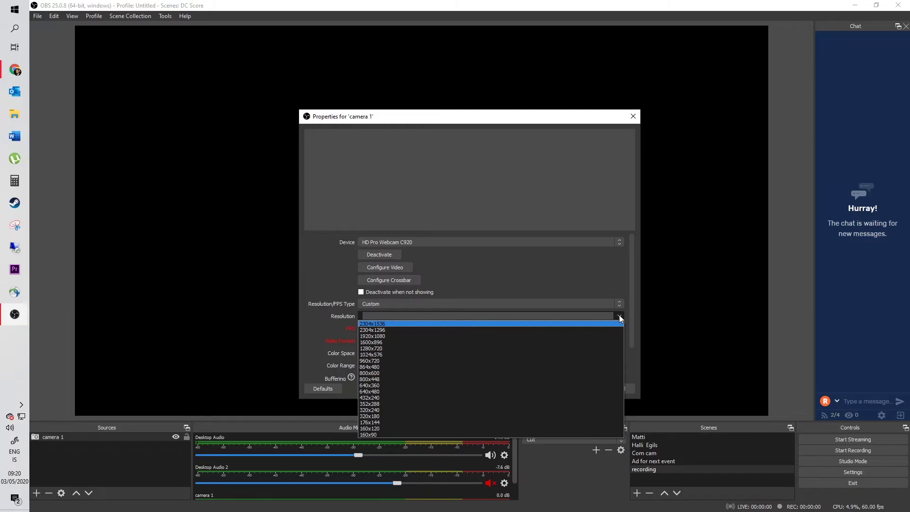
click(550, 339)
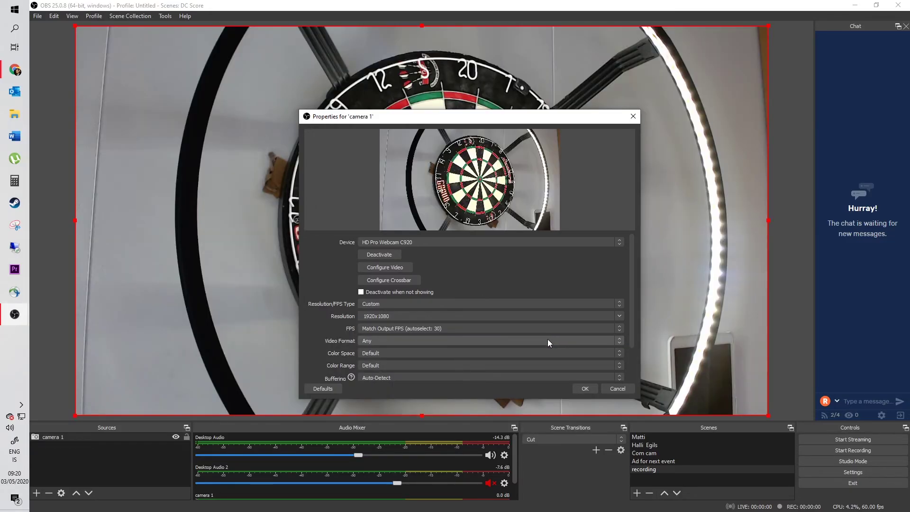
click(377, 342)
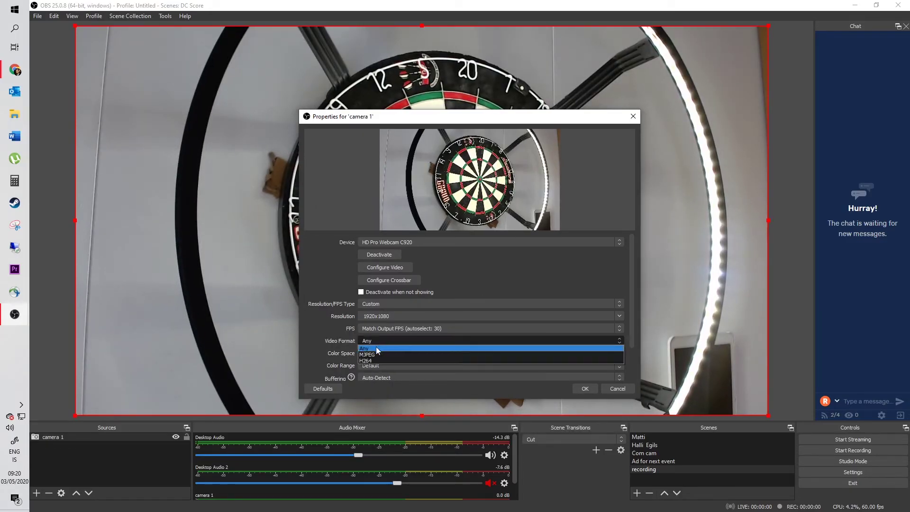
click(374, 352)
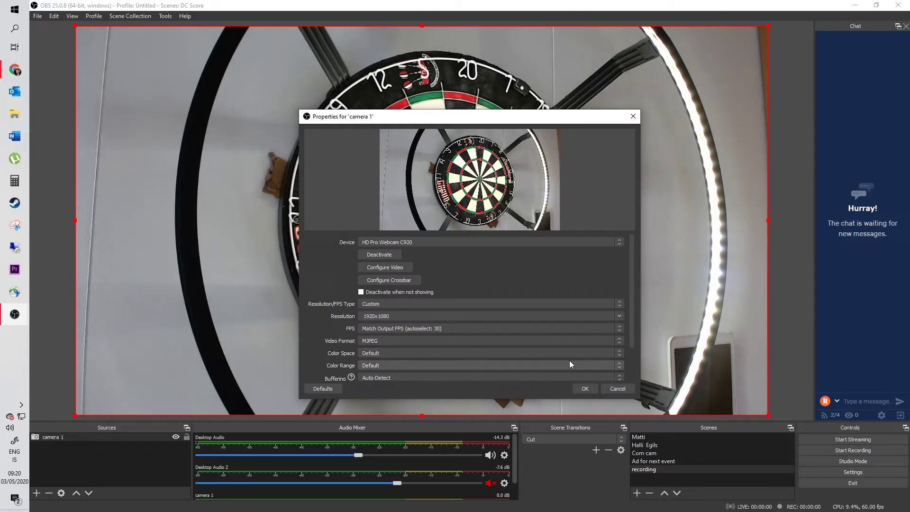
scroll(420, 355, down, 2)
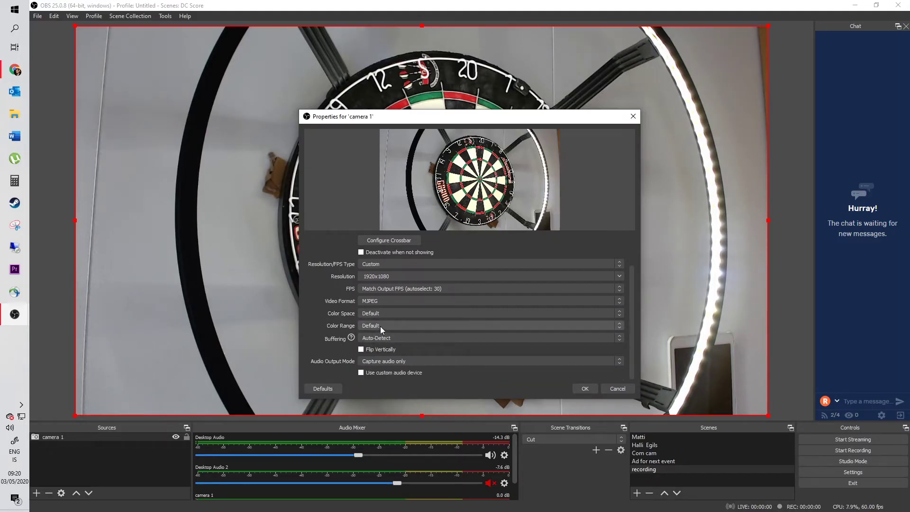
click(381, 326)
click(368, 345)
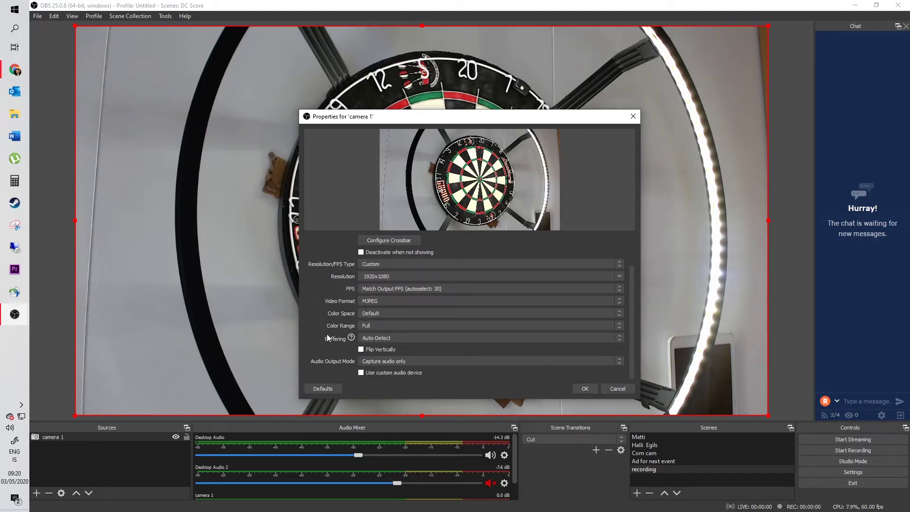
click(586, 389)
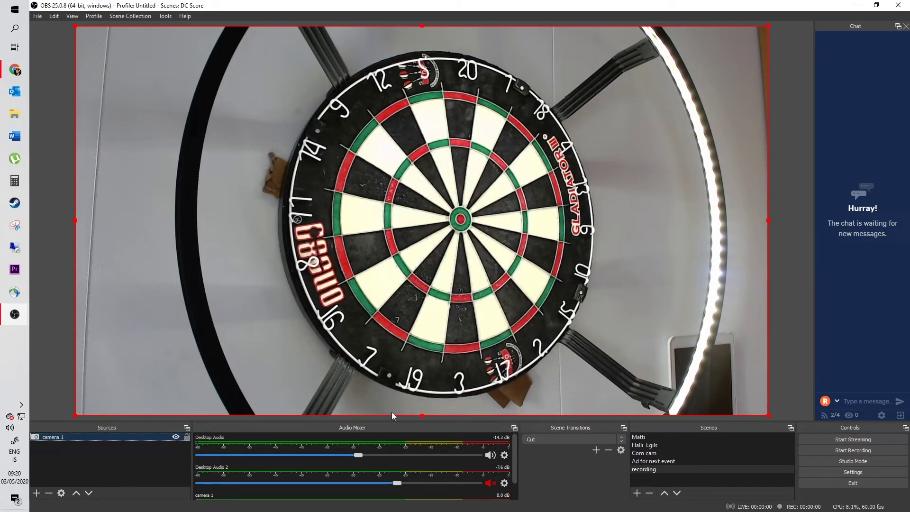
- Add a second Video Capture Device source named 'Camera 2'
click(36, 493)
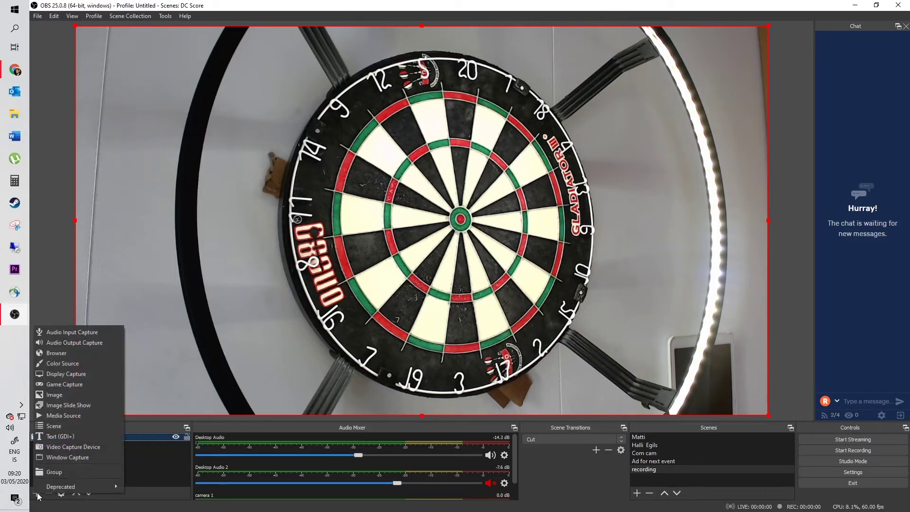
click(69, 445)
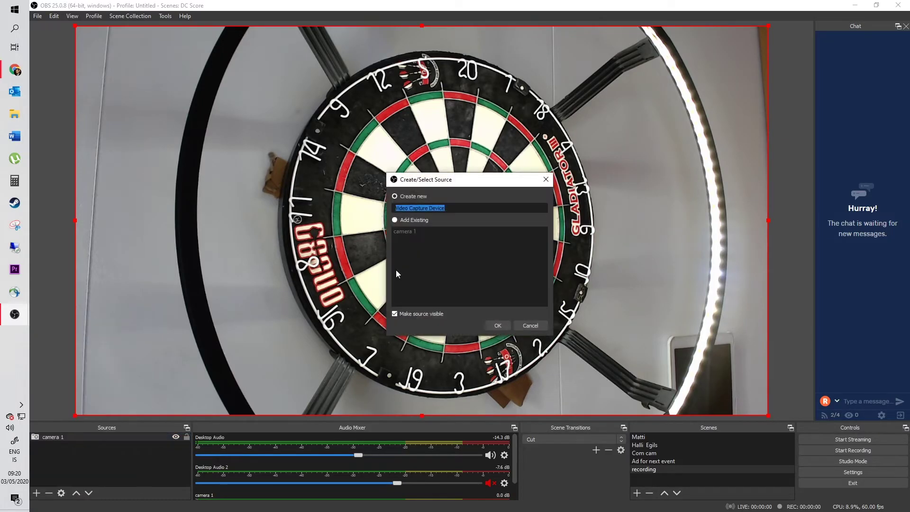
text(Camera 2)
click(500, 326)
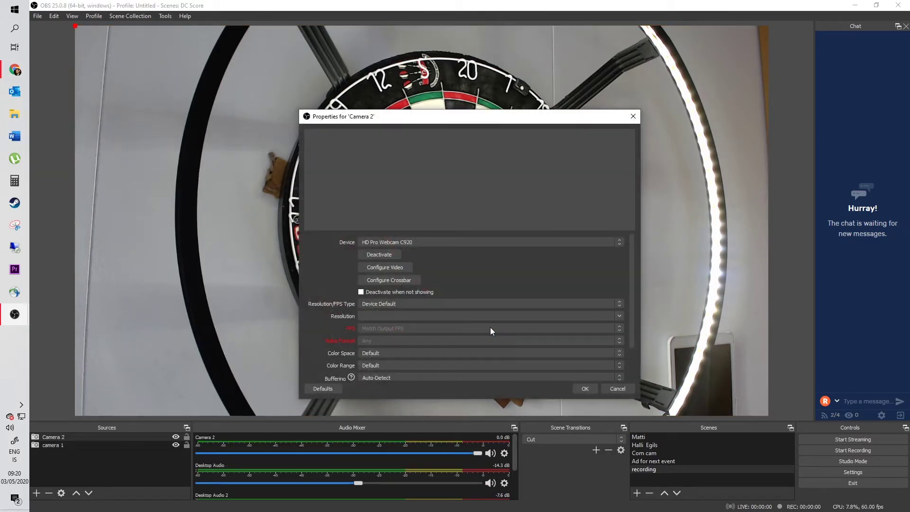
- Set Camera 2 to the c922 Pro Stream Webcam at custom 1920x1080, MJPEG, Full colour range
click(434, 243)
click(425, 256)
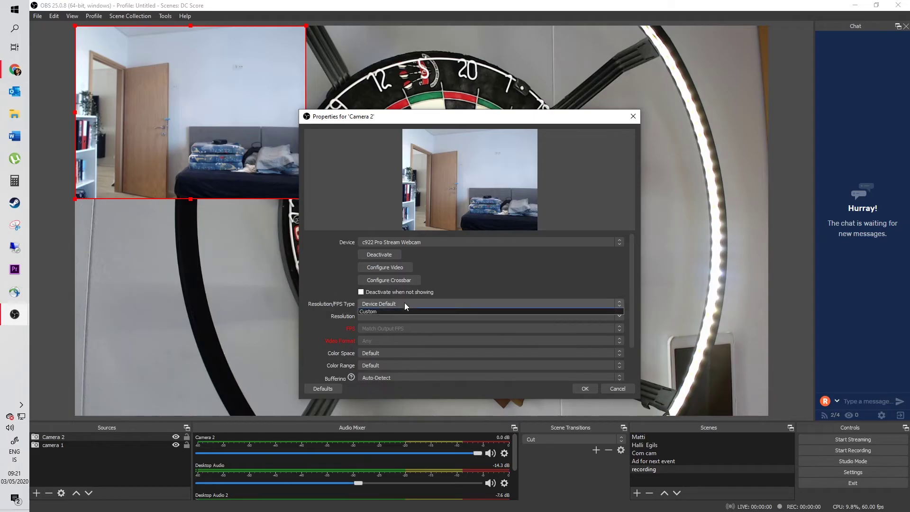
click(405, 303)
click(618, 317)
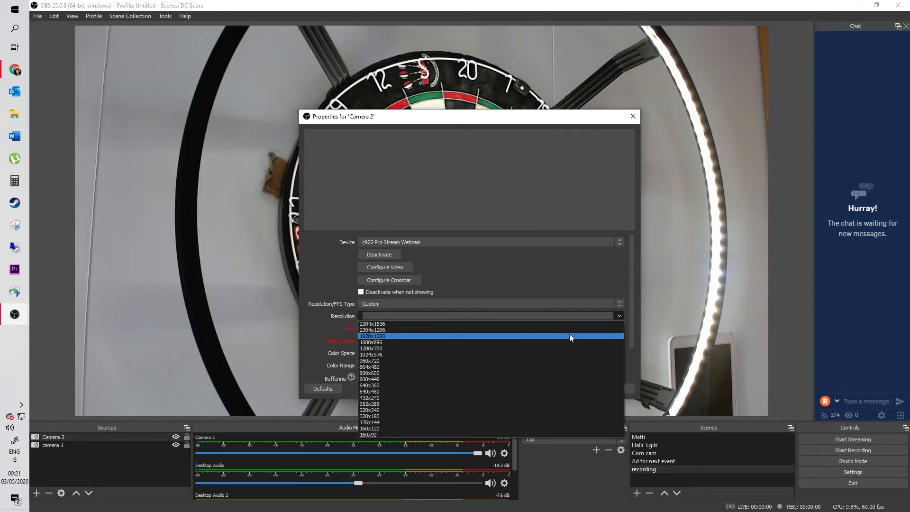
click(561, 334)
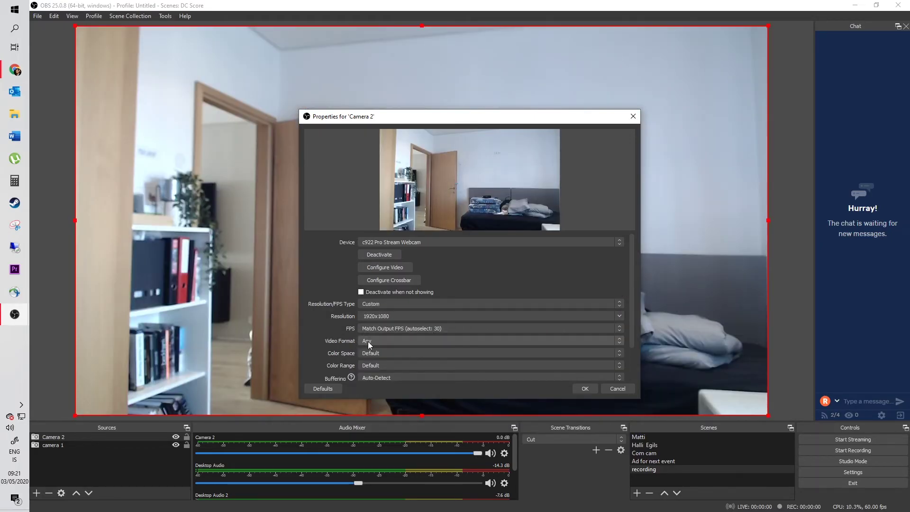
click(377, 342)
click(372, 352)
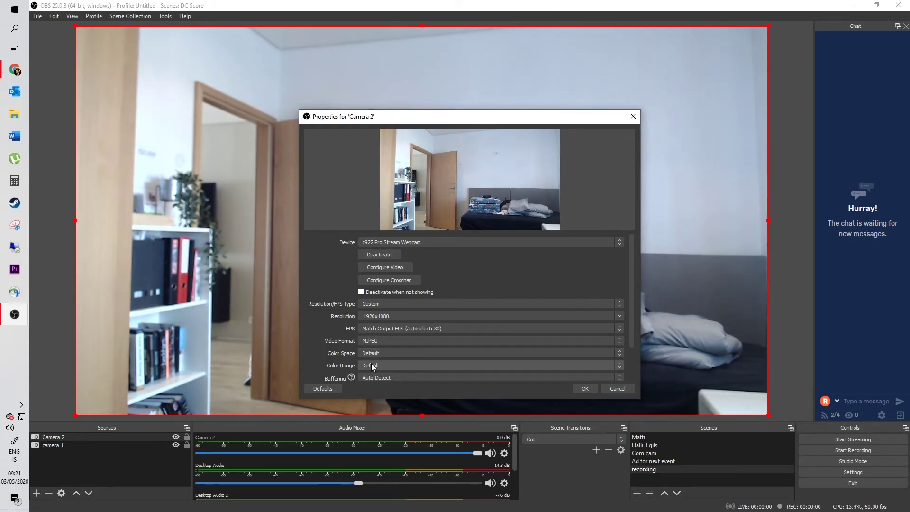
click(373, 365)
click(370, 381)
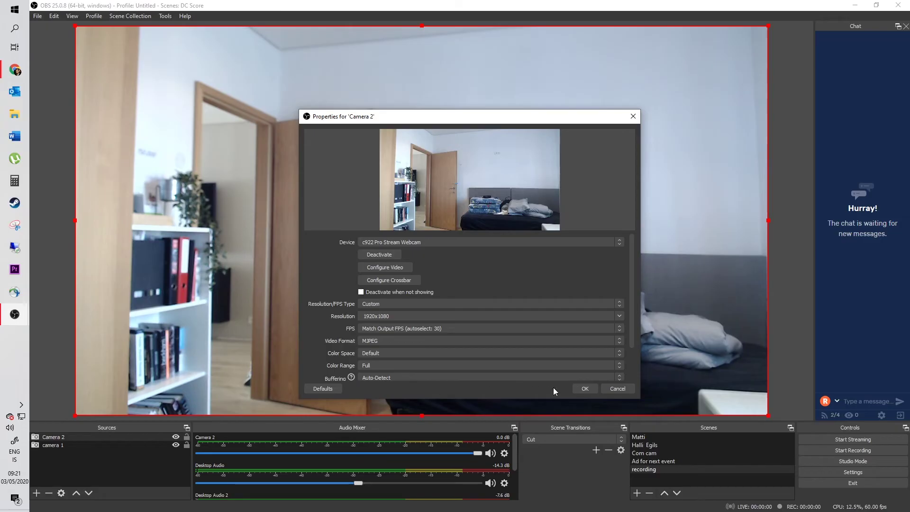
click(585, 388)
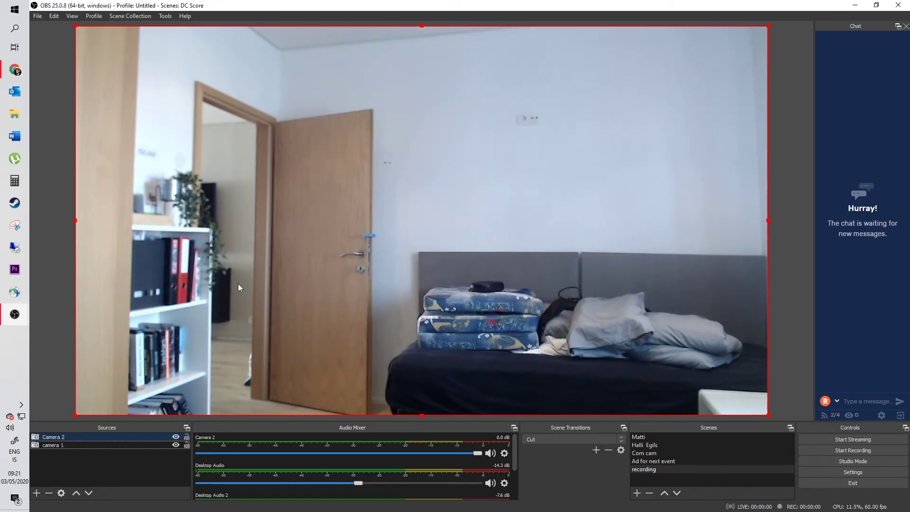
- Shrink the room camera and shift the dartboard camera to the left side
mouse_move(74, 221)
mouse_down()
mouse_move(448, 238)
mouse_move(417, 244)
mouse_up()
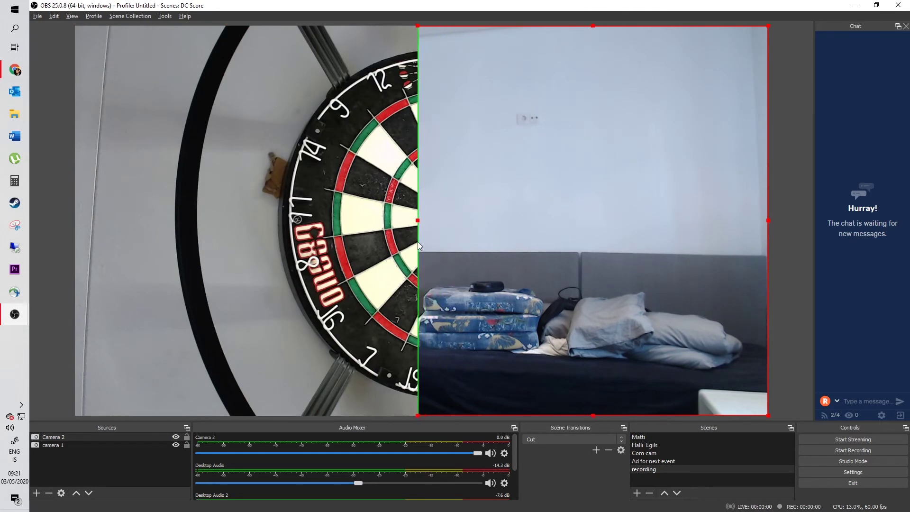
click(417, 244)
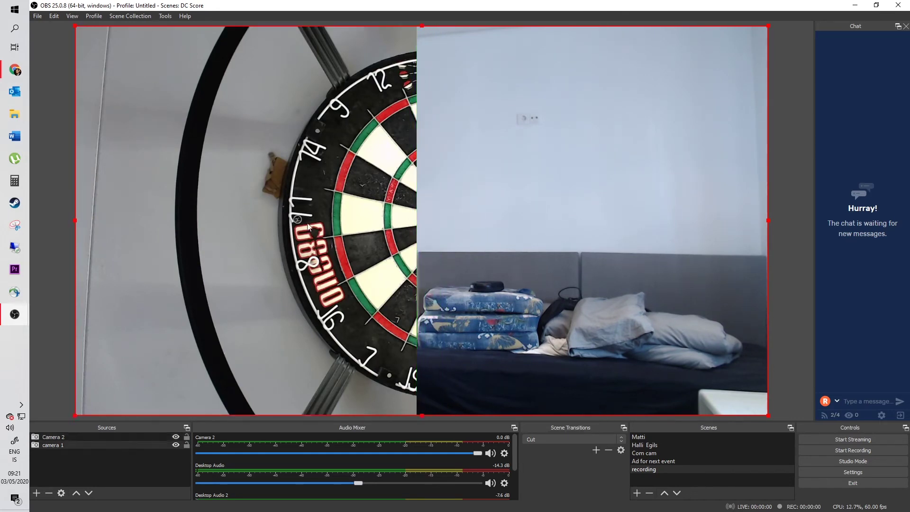
drag(344, 224, 146, 220)
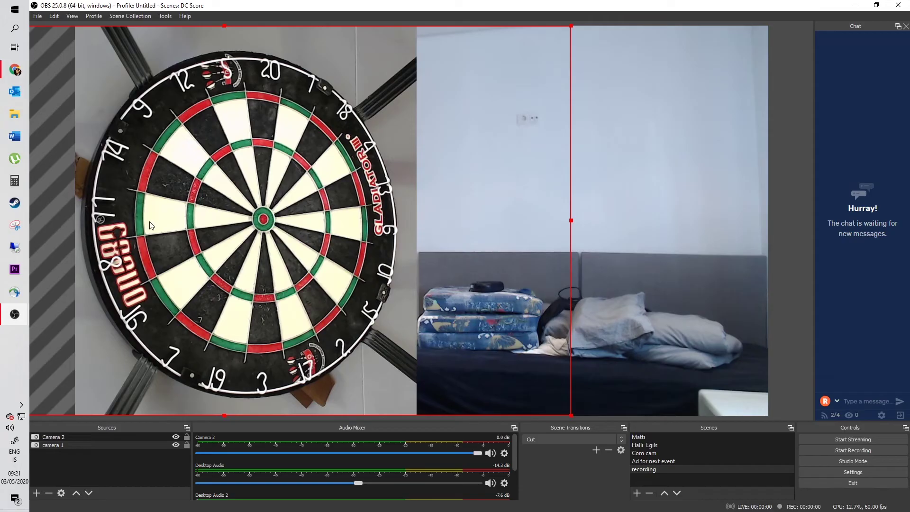
- Move and widen the room camera to fill the right half up to the dartboard
click(582, 232)
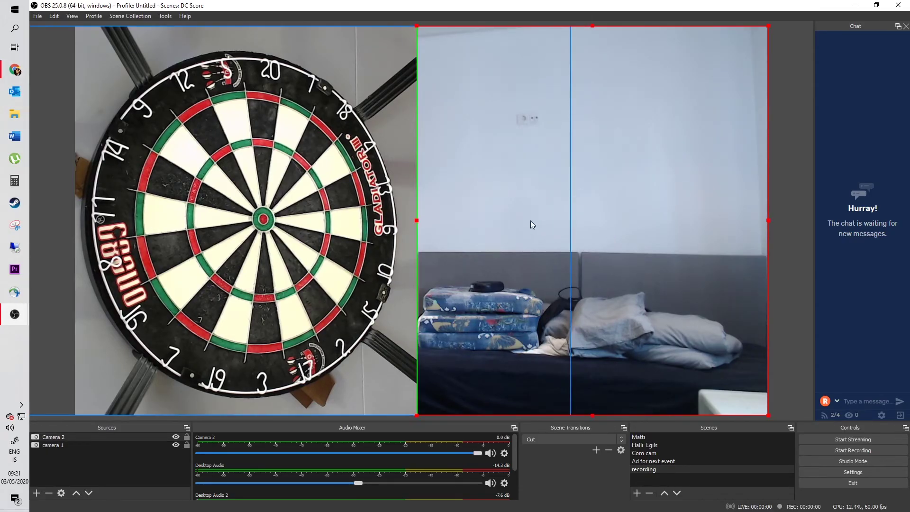
drag(531, 221, 695, 220)
mouse_move(591, 224)
mouse_down()
mouse_move(387, 244)
mouse_move(566, 243)
mouse_move(360, 234)
mouse_up()
drag(277, 239, 722, 228)
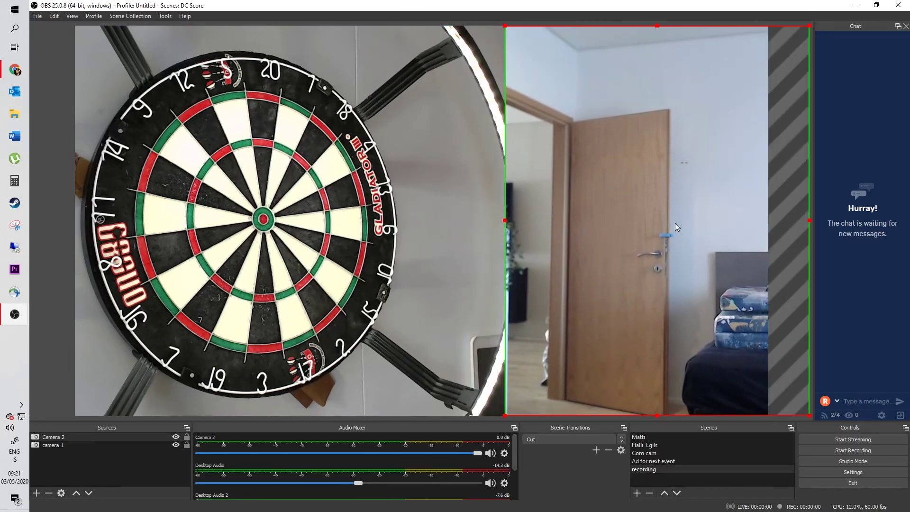
drag(503, 223, 399, 229)
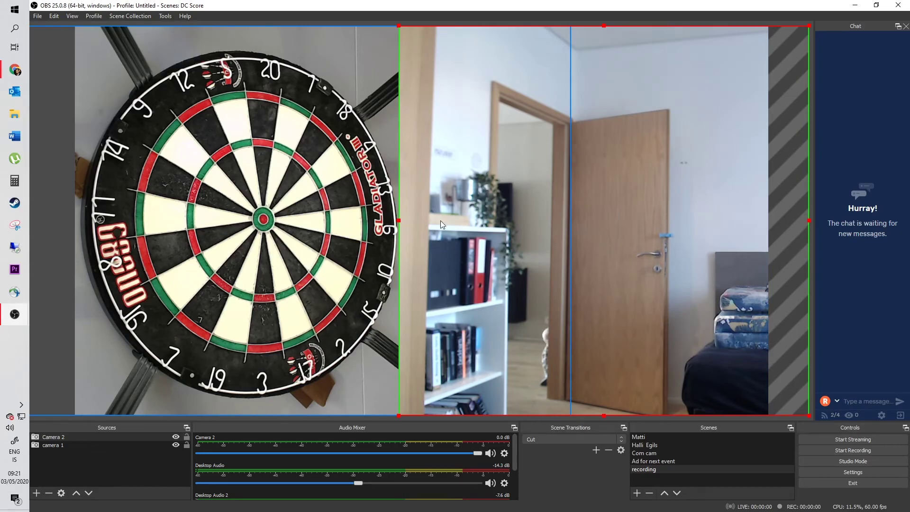
click(165, 16)
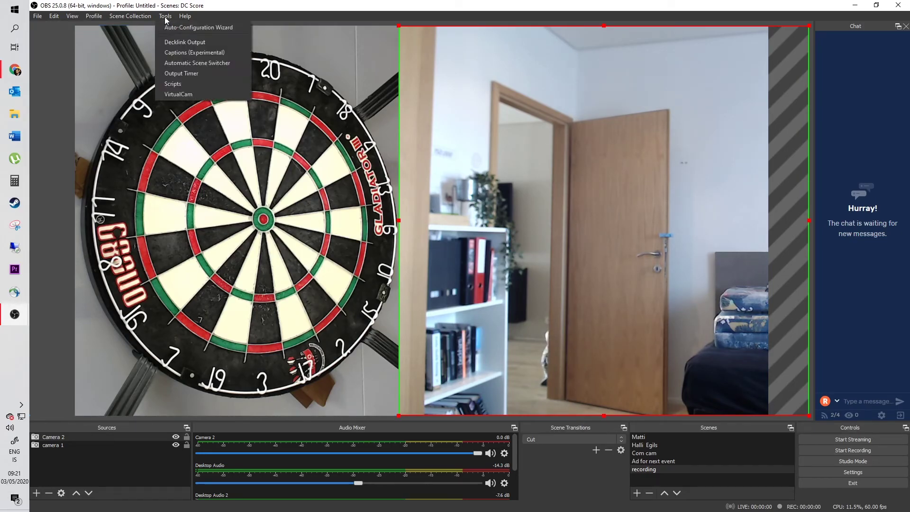
- Start the VirtualCam output on target camera OBS-Camera and close the VirtualCam window
click(184, 94)
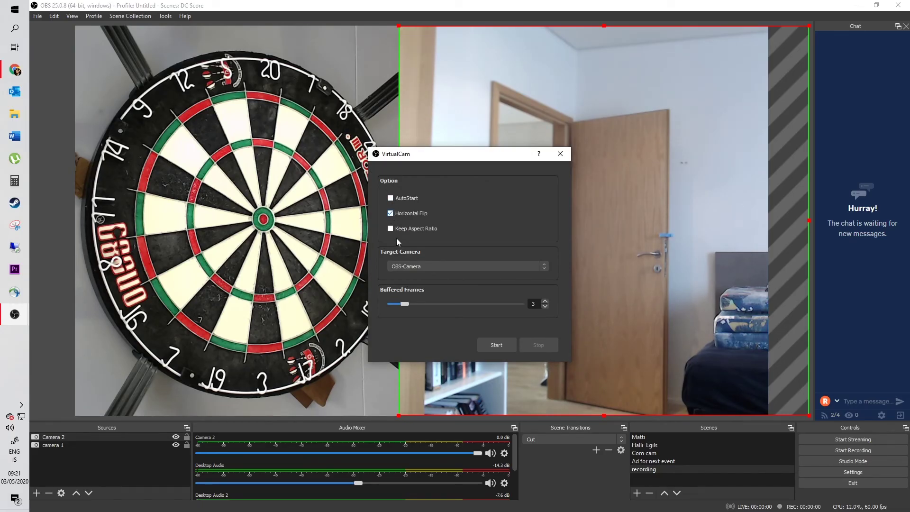
click(406, 265)
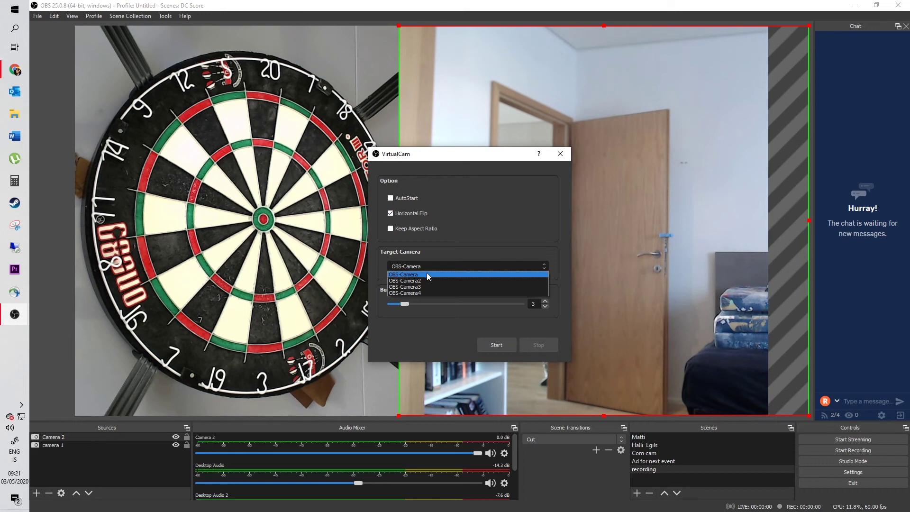
click(428, 275)
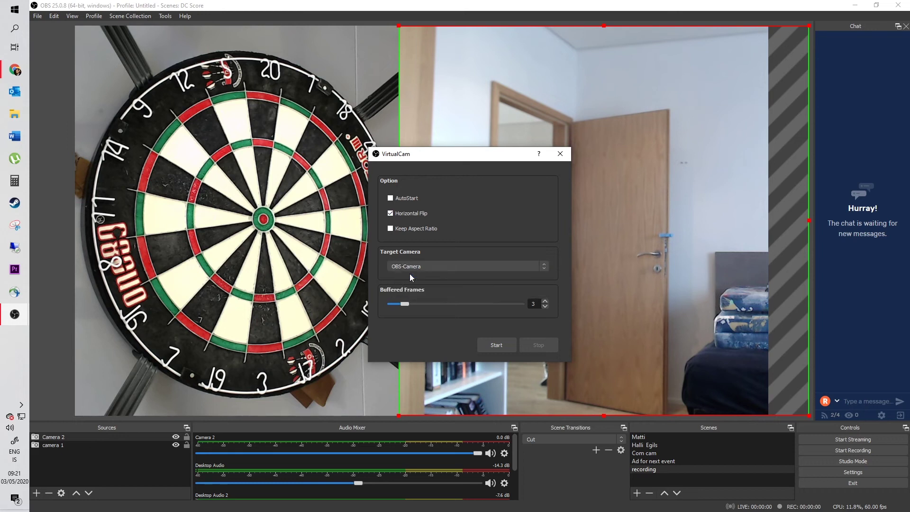
click(494, 344)
click(560, 154)
- Open the webcamdarts.com Cam Test and select OBS-Camera as the video device
key(alt+Tab)
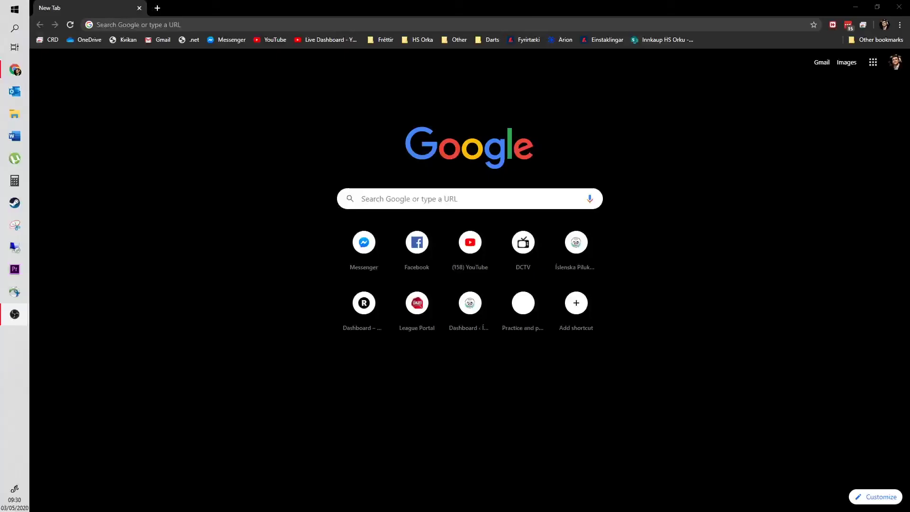
click(155, 24)
text(we)
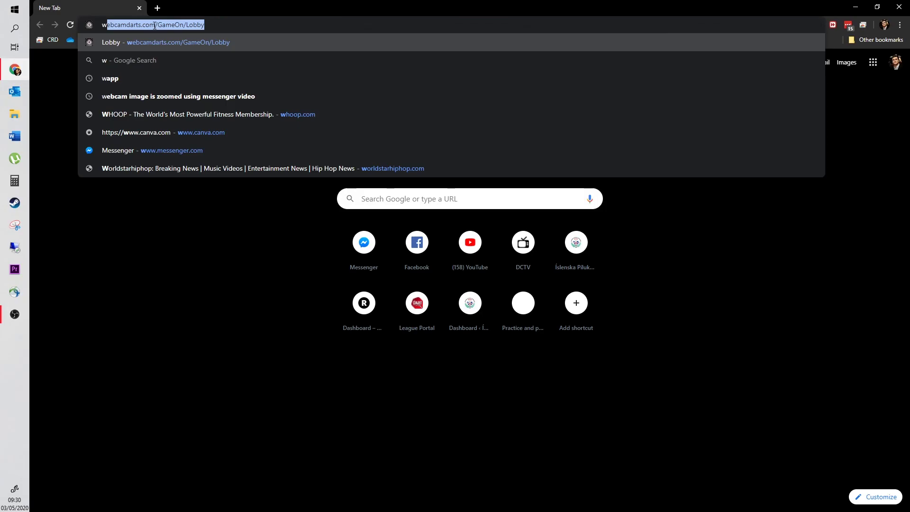
key(Return)
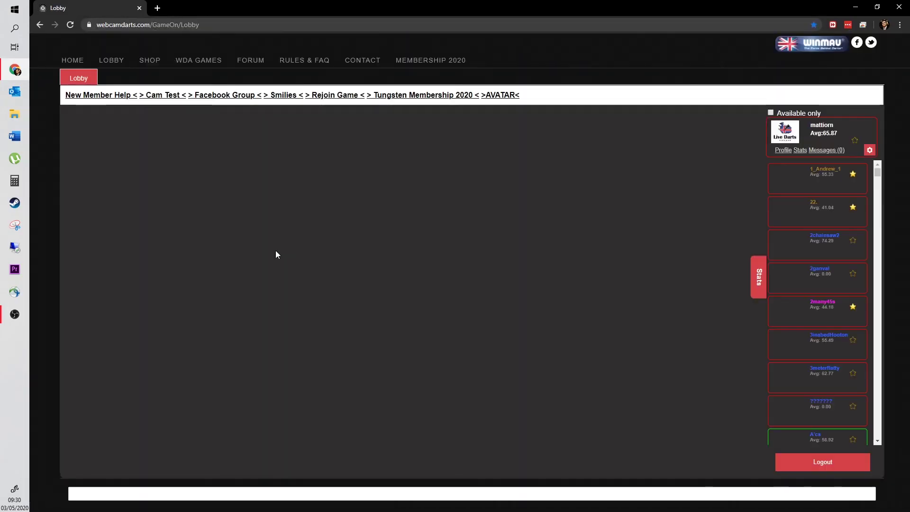
click(164, 95)
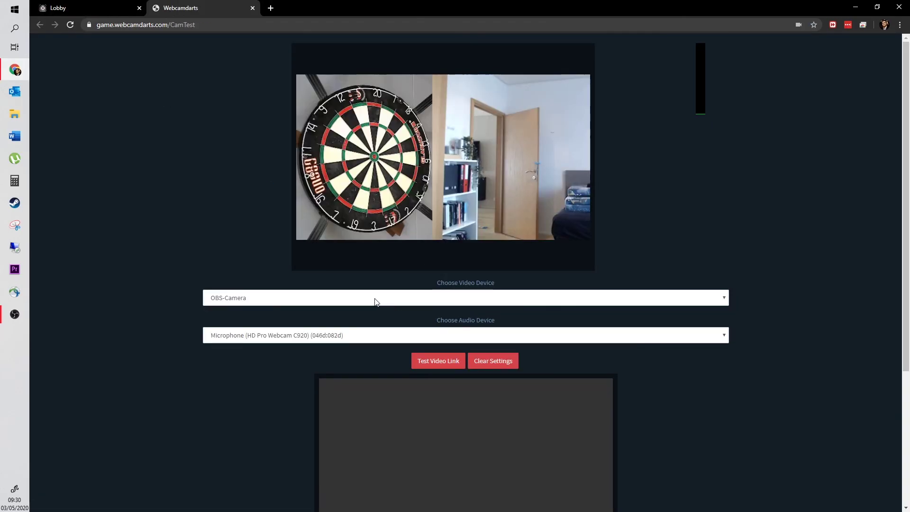
click(373, 297)
click(239, 329)
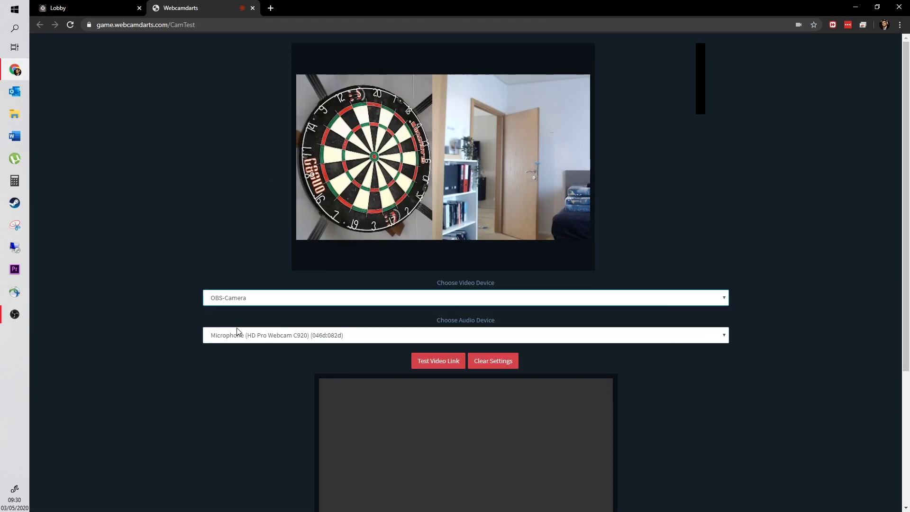